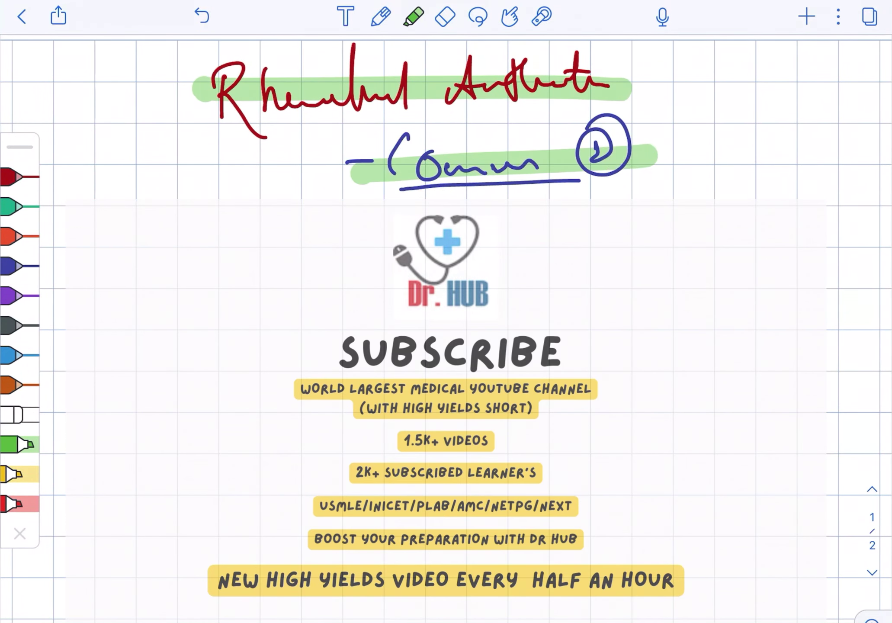
Step: Write and underline the dark blue heading 'Pulmonary Manifes:' below the title
click(17, 265)
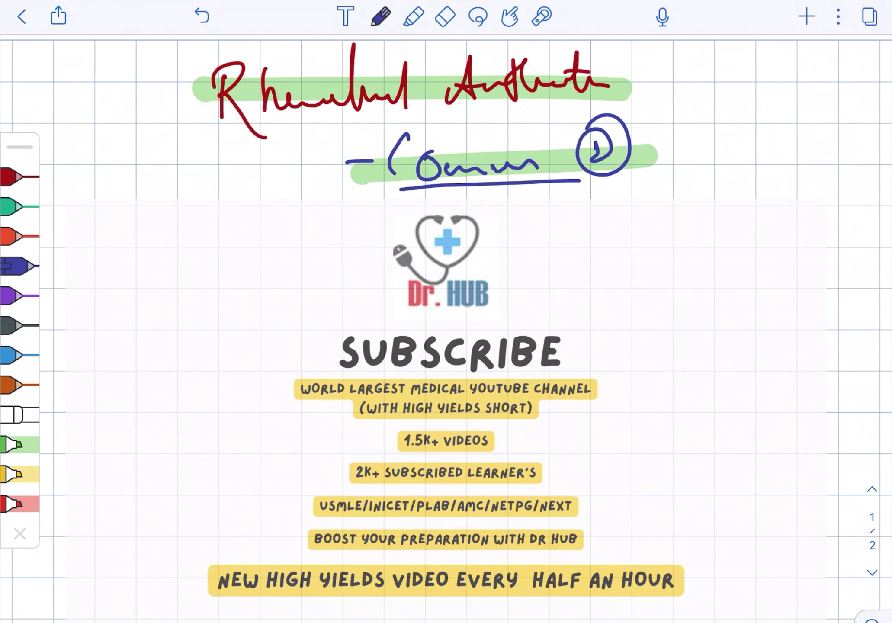
mouse_move(112, 220)
mouse_down()
mouse_move(147, 245)
mouse_move(241, 258)
mouse_move(224, 310)
mouse_up()
mouse_move(269, 248)
mouse_down()
mouse_move(342, 240)
mouse_move(390, 265)
mouse_up()
drag(147, 275, 394, 269)
drag(410, 222, 405, 248)
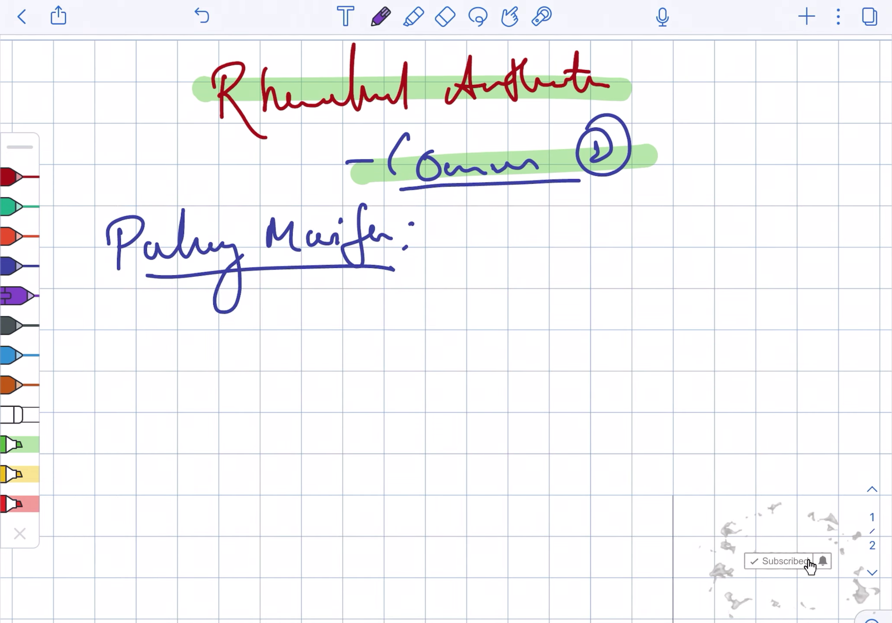
Step: Add an arrow off the pulmonary heading leading to 'Pleuritis'
drag(487, 224, 554, 266)
mouse_move(493, 288)
mouse_down()
mouse_move(509, 314)
mouse_move(588, 317)
mouse_move(604, 293)
mouse_up()
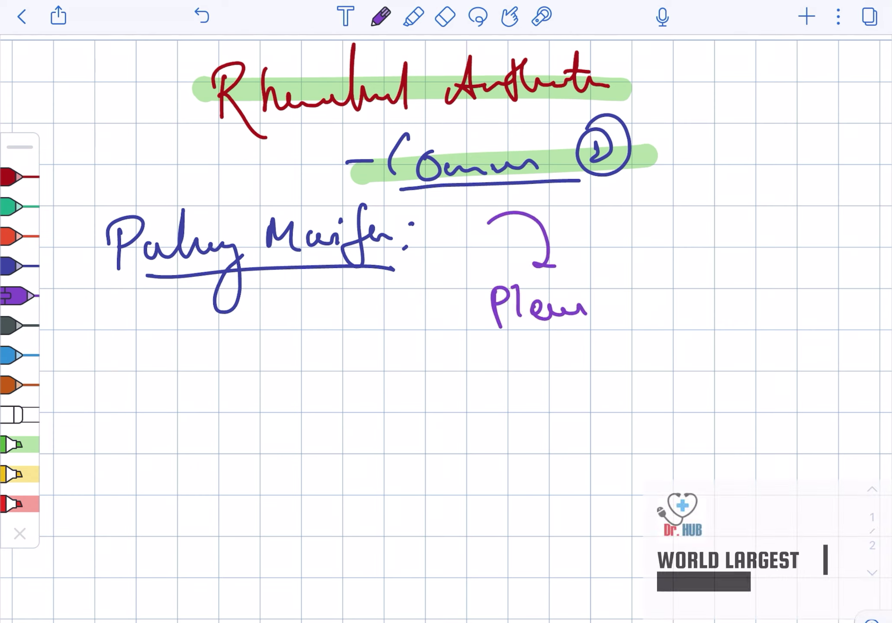
drag(581, 270, 582, 273)
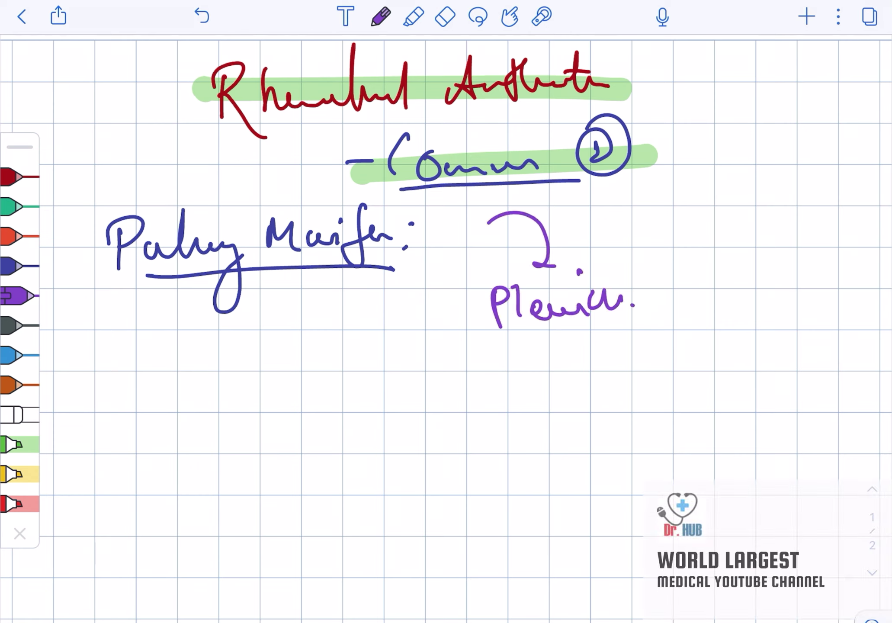
Step: Write the underlined purple 'Haematol:' heading on the next line
drag(161, 391, 157, 427)
mouse_move(177, 380)
mouse_down()
mouse_move(194, 397)
mouse_move(305, 380)
mouse_up()
drag(190, 425, 313, 424)
drag(337, 382, 337, 384)
drag(334, 401, 436, 397)
Step: Note 'Normochromic normocytic anaemia' in orange-red beside the haematological heading
click(19, 236)
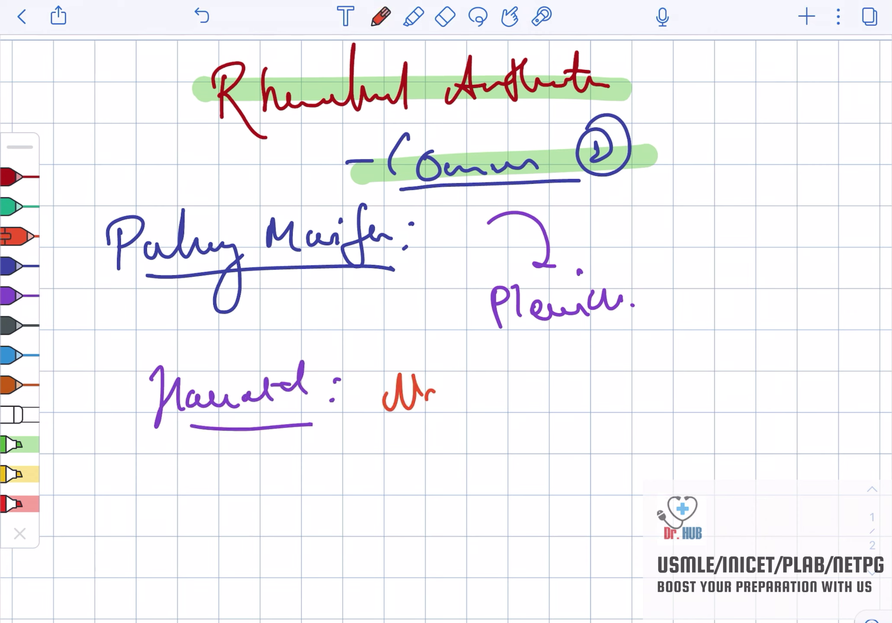
mouse_move(510, 383)
mouse_down()
mouse_move(728, 369)
mouse_move(758, 359)
mouse_up()
drag(565, 436, 580, 459)
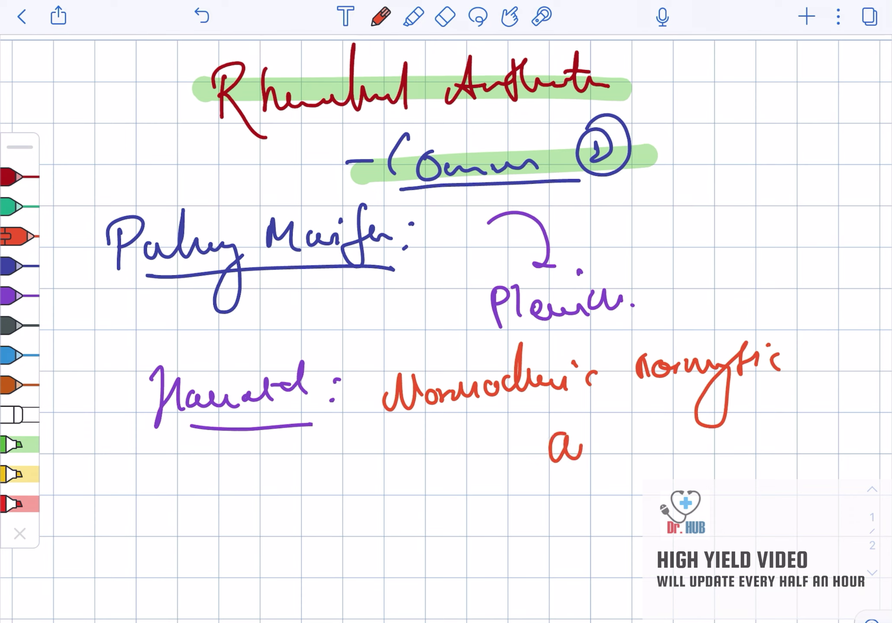
click(445, 15)
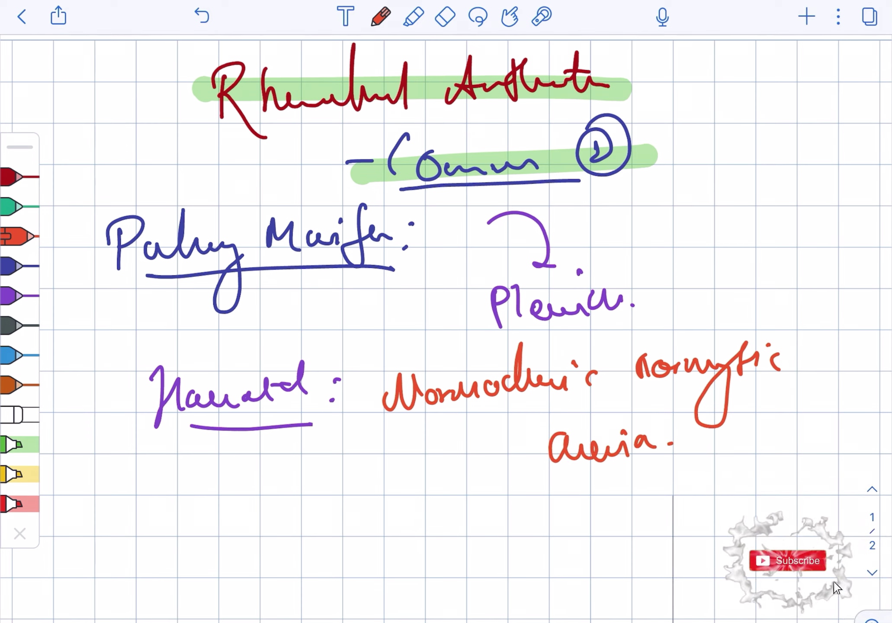
Step: Erase the title, pulmonary notes and haematological heading from the page
drag(202, 90, 627, 87)
drag(348, 160, 655, 157)
drag(223, 132, 648, 174)
drag(188, 71, 614, 83)
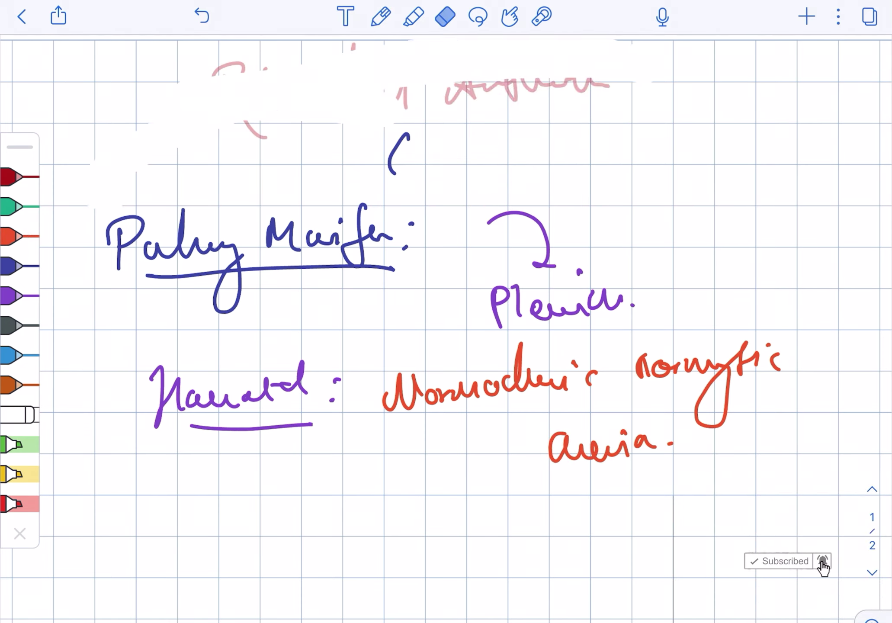
drag(160, 154, 488, 306)
drag(105, 349, 383, 265)
Step: Erase pleuritis, the anaemia note and all remaining leftover strokes
drag(488, 223, 662, 314)
drag(391, 391, 731, 432)
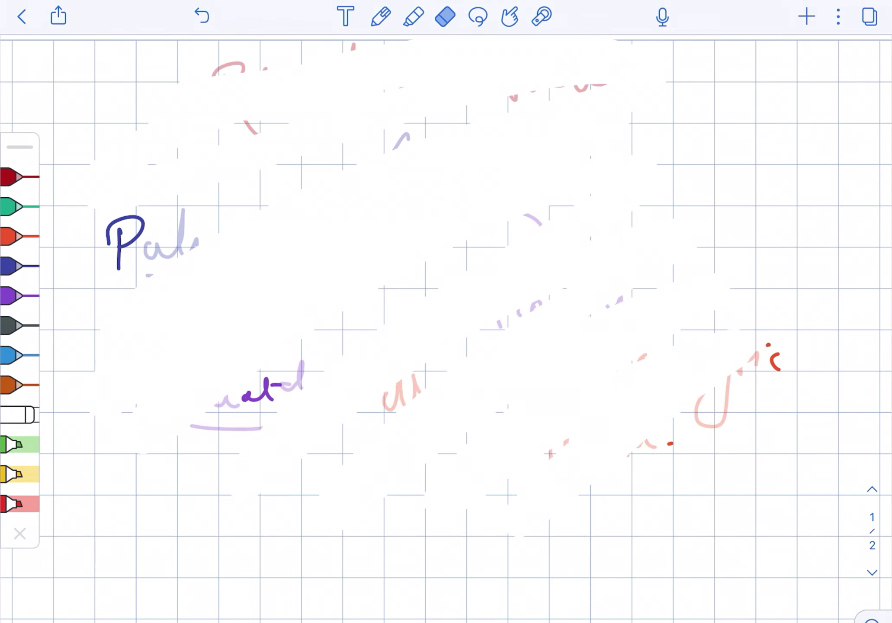
drag(698, 390, 244, 390)
drag(195, 231, 119, 279)
drag(139, 125, 149, 251)
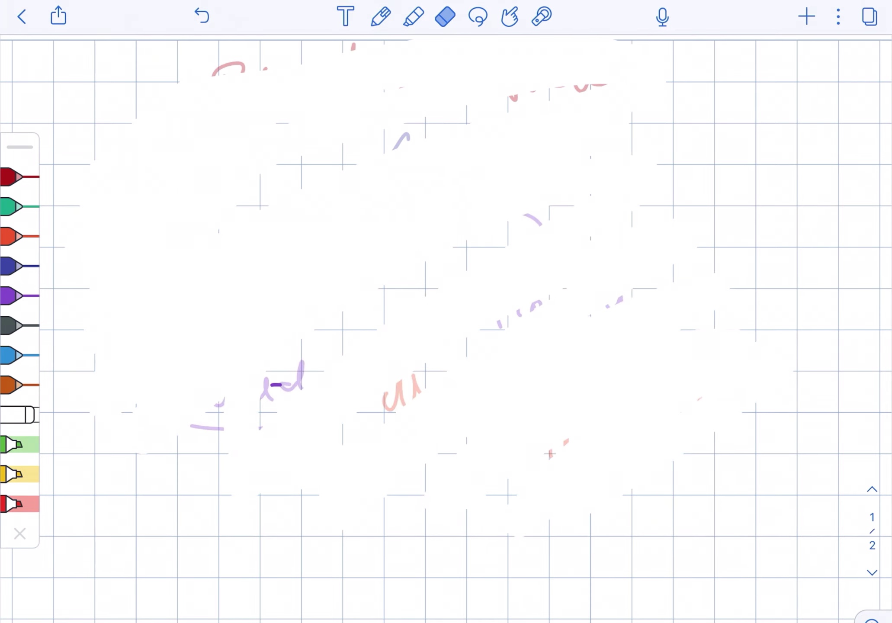
drag(209, 70, 627, 418)
Step: Start a green 'Neurological' heading at the top left of the cleared page
click(380, 16)
click(17, 207)
mouse_move(126, 118)
mouse_down()
mouse_move(139, 140)
mouse_move(171, 97)
mouse_up()
mouse_move(182, 125)
mouse_down()
mouse_move(282, 122)
mouse_move(324, 93)
mouse_move(331, 129)
mouse_up()
Step: Underline Neurological and write 'Compressive Neuropathy' in purple beside it
drag(159, 162, 333, 155)
click(16, 296)
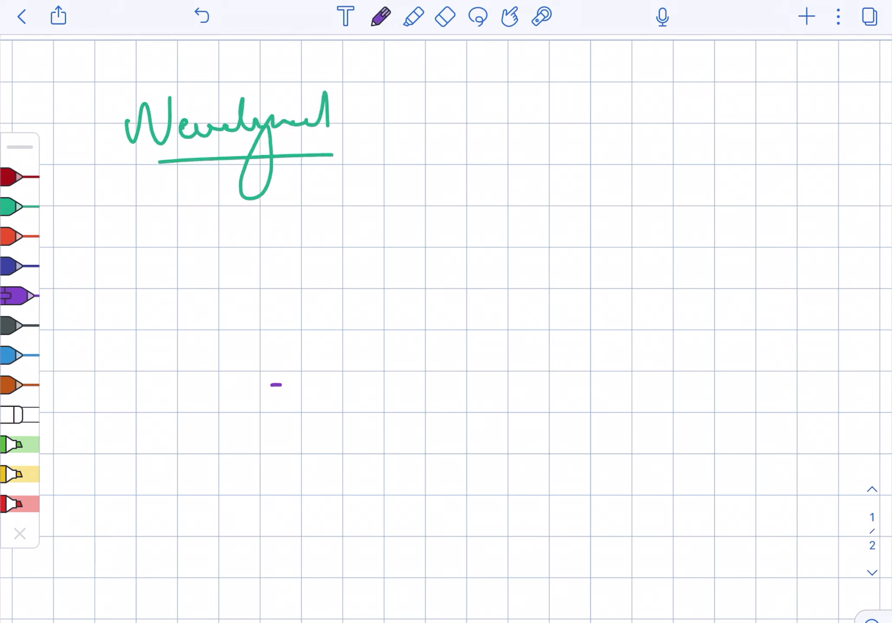
mouse_move(422, 86)
mouse_down()
mouse_move(418, 139)
mouse_move(455, 126)
mouse_move(484, 129)
mouse_up()
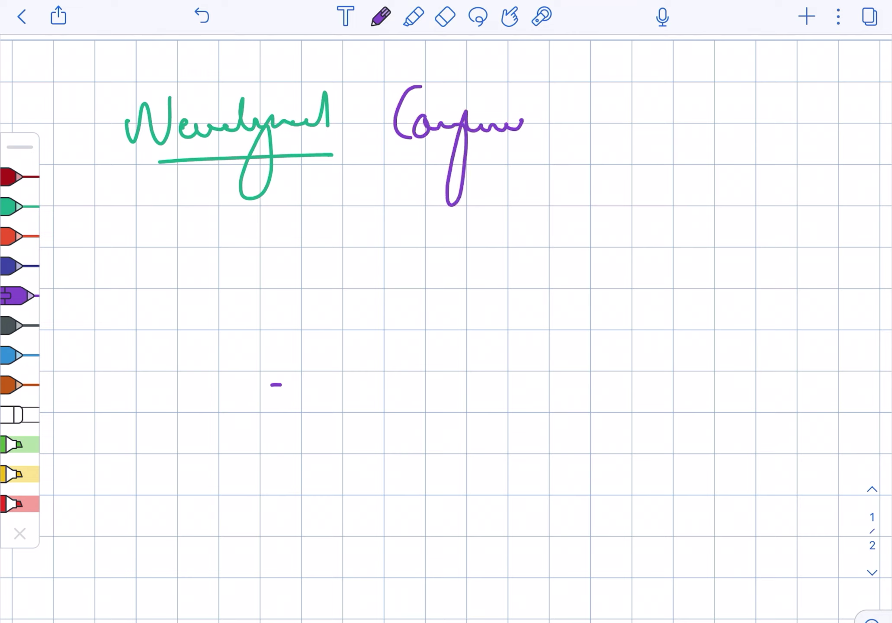
mouse_move(585, 105)
mouse_down()
mouse_move(662, 126)
mouse_move(742, 105)
mouse_up()
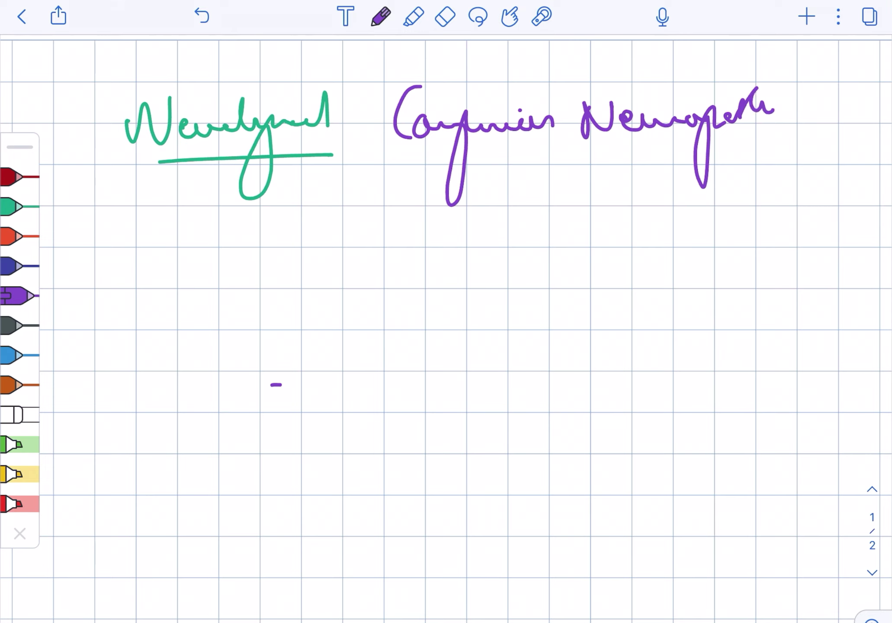
Step: Add '(CT Syndrome)' in dark grey brackets under the neuropathy note
click(14, 325)
drag(361, 152, 352, 219)
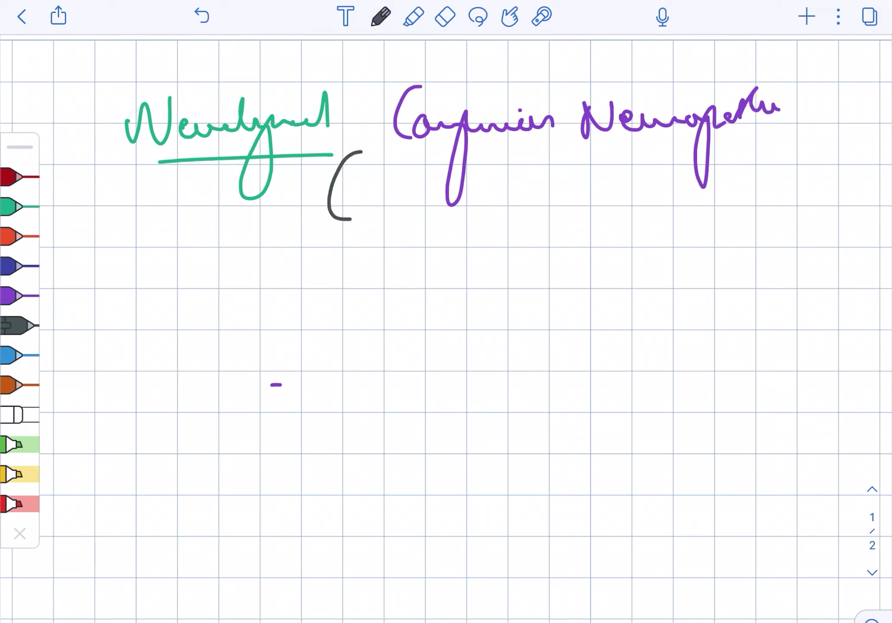
drag(403, 178, 397, 210)
drag(474, 202, 582, 198)
drag(596, 162, 592, 237)
Step: Write the underlined blue 'Ocular:' heading below Neurological
click(14, 356)
mouse_move(160, 265)
mouse_down()
mouse_move(159, 313)
mouse_move(217, 300)
mouse_up()
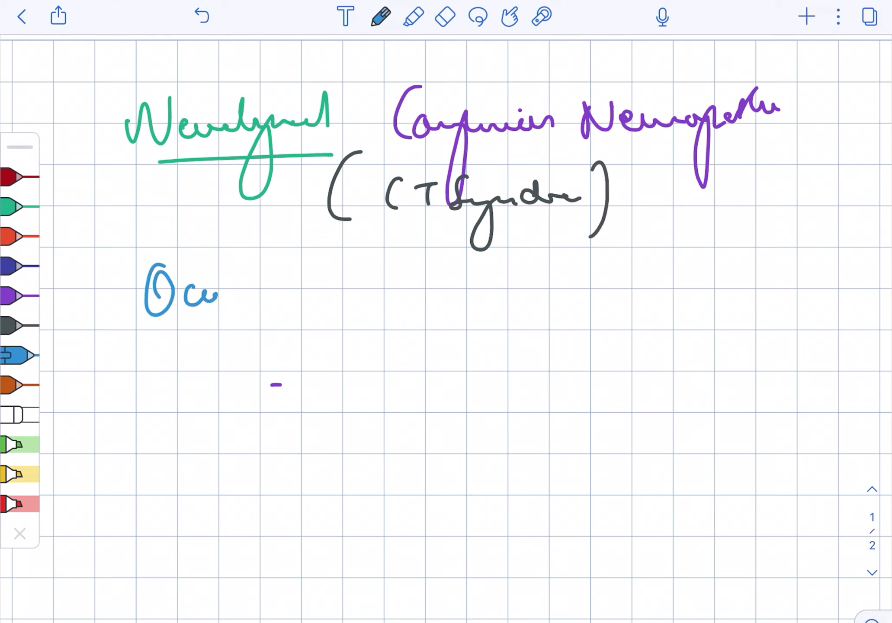
drag(225, 259, 271, 300)
drag(167, 322, 275, 329)
Step: Note 'Keratoconjunctivitis sicca' in blue after the Ocular heading
drag(362, 252, 359, 342)
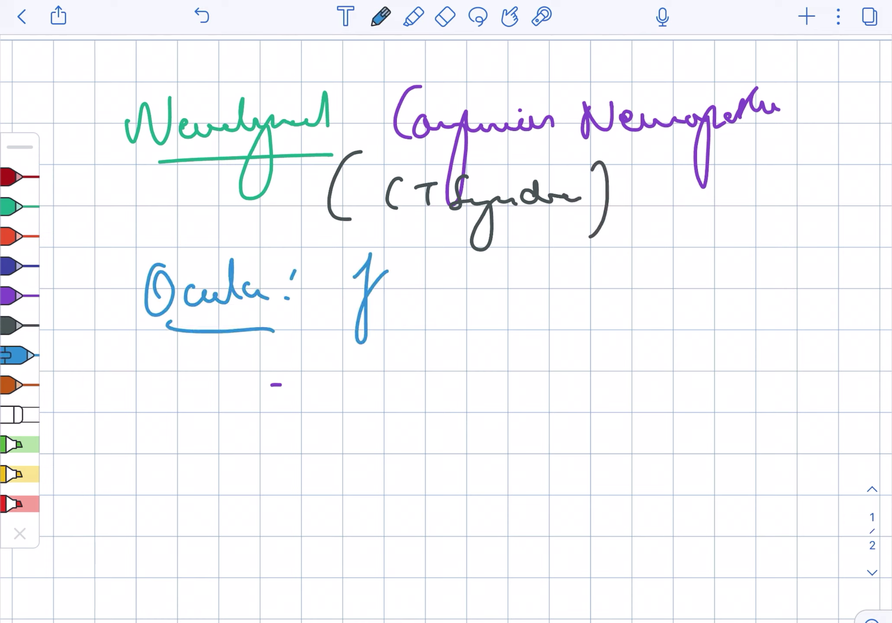
drag(368, 296, 391, 293)
mouse_move(390, 289)
mouse_down()
mouse_move(414, 300)
mouse_move(471, 296)
mouse_move(519, 348)
mouse_up()
drag(516, 287, 590, 283)
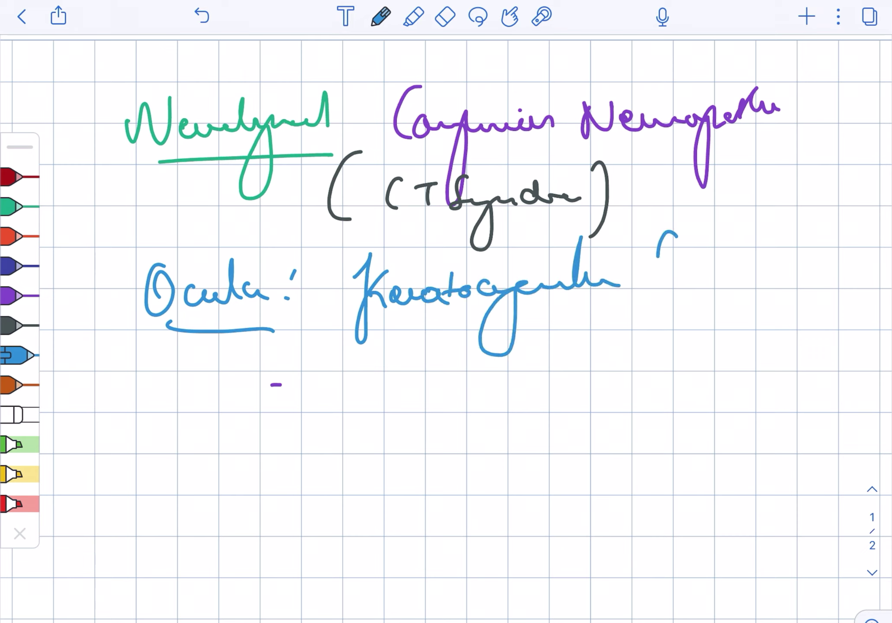
drag(669, 238, 648, 328)
mouse_move(673, 254)
mouse_down()
mouse_move(675, 289)
mouse_move(686, 286)
mouse_up()
drag(711, 262, 707, 279)
Step: Begin the purple 'Lymphoma' heading below Ocular
click(20, 296)
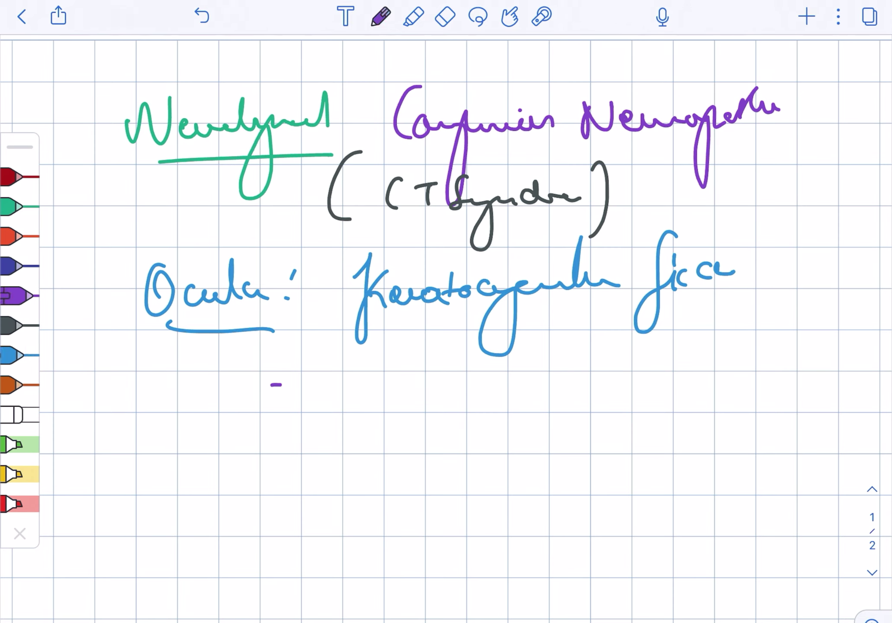
mouse_move(160, 381)
mouse_down()
mouse_move(164, 426)
mouse_move(202, 498)
mouse_up()
Step: Complete and underline the purple 'Lymphoma:' heading
drag(202, 425, 242, 460)
drag(241, 418, 262, 423)
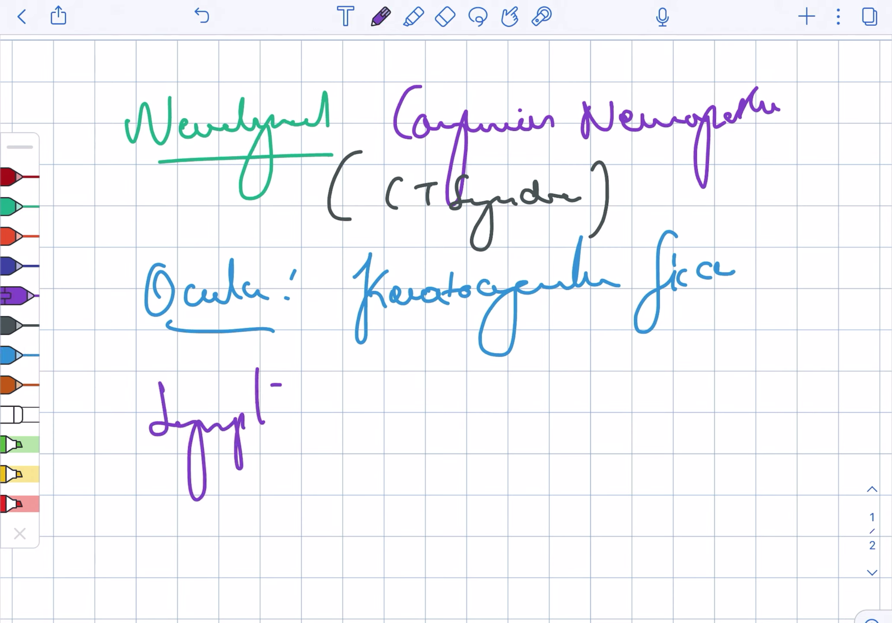
mouse_move(259, 370)
mouse_down()
mouse_move(308, 422)
mouse_move(319, 418)
mouse_up()
drag(167, 460, 322, 451)
drag(342, 384, 347, 389)
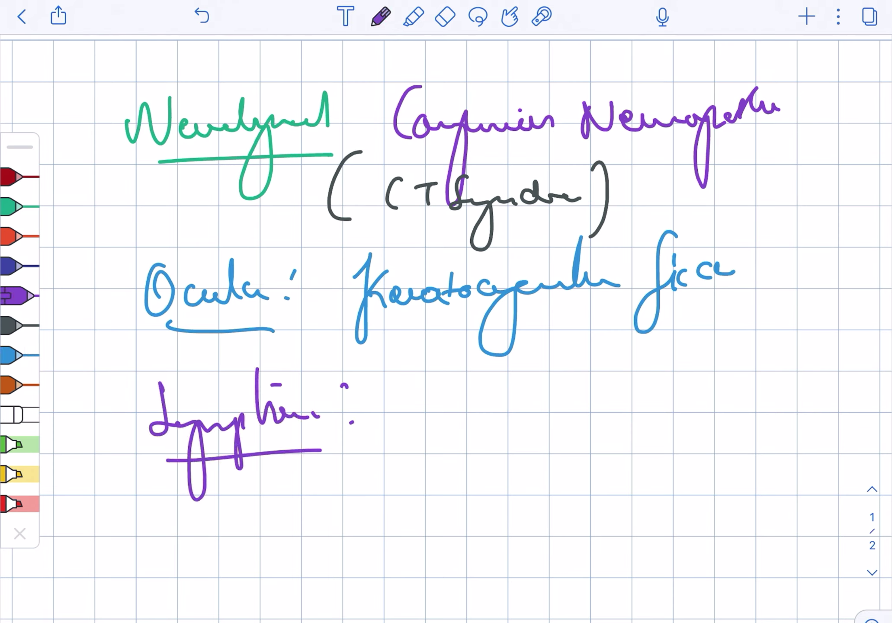
Step: Write 'Diffuse large' in dark grey after the lymphoma heading
click(20, 324)
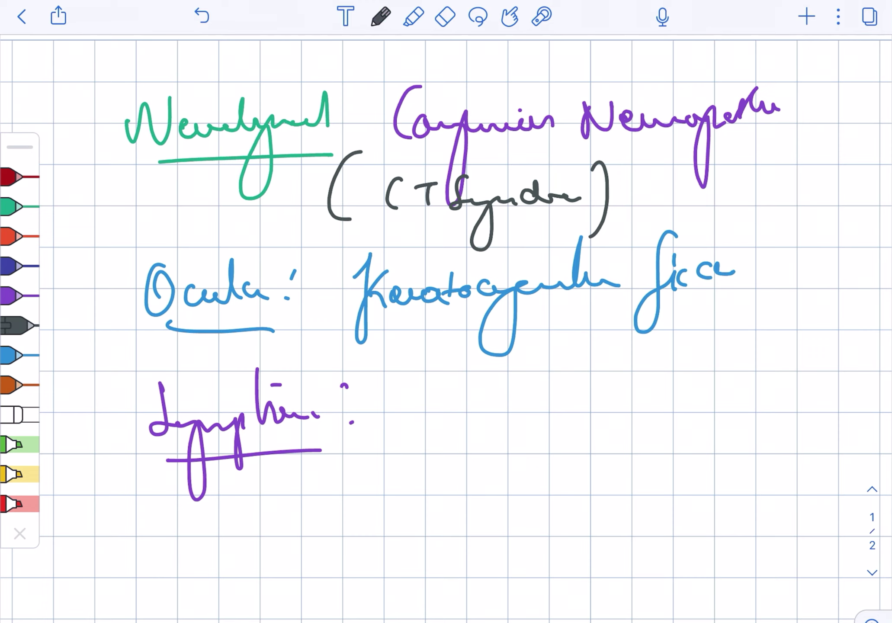
drag(428, 380, 439, 418)
mouse_move(438, 382)
mouse_down()
mouse_move(452, 417)
mouse_move(465, 408)
mouse_up()
mouse_move(467, 374)
mouse_down()
mouse_move(480, 446)
mouse_move(499, 421)
mouse_up()
drag(492, 401, 510, 417)
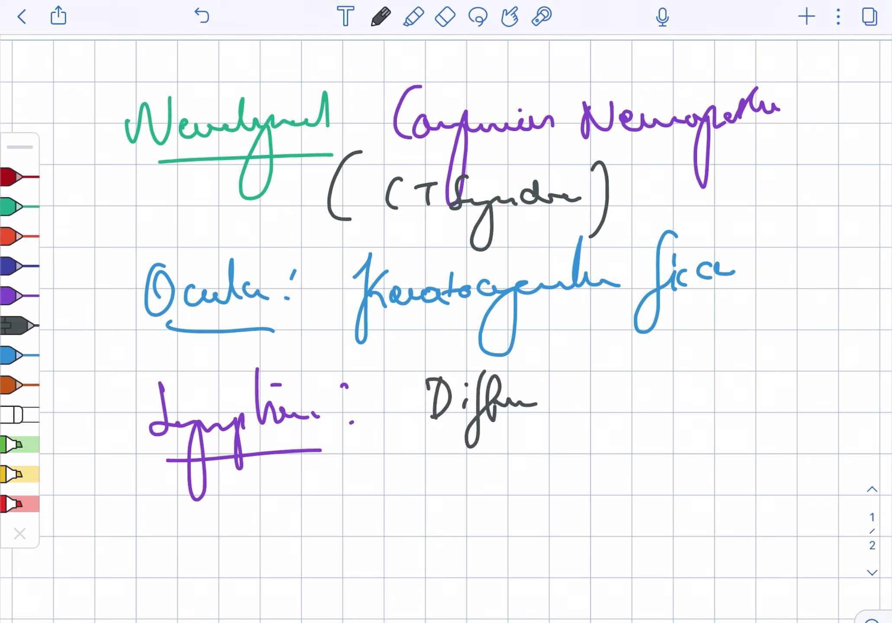
drag(578, 349, 573, 399)
drag(589, 376, 644, 418)
Step: Finish the note with 'B cell lymphoma' continuing onto the line below
drag(687, 366, 702, 396)
drag(720, 380, 773, 393)
mouse_move(666, 422)
mouse_down()
mouse_move(686, 452)
mouse_move(714, 446)
mouse_move(740, 401)
mouse_up()
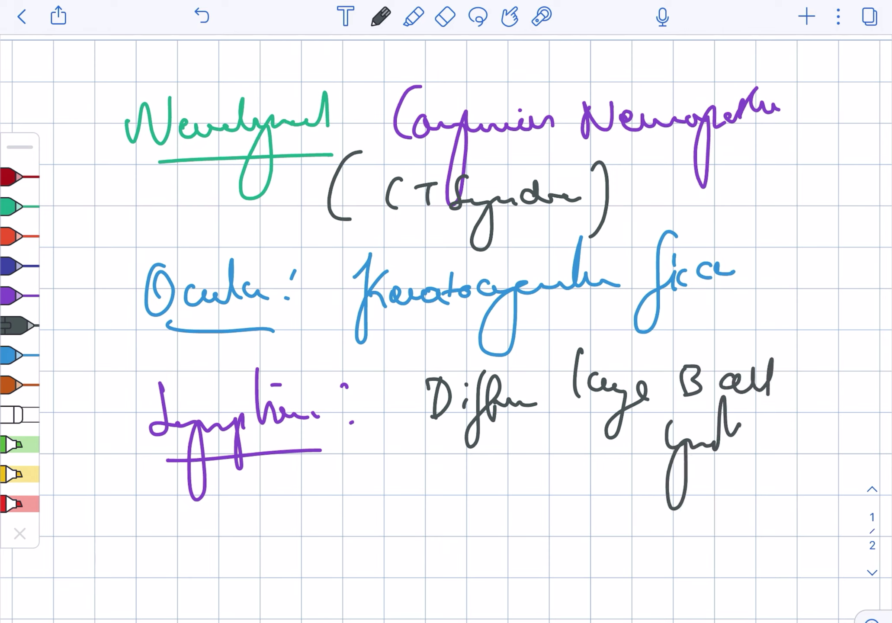
click(18, 295)
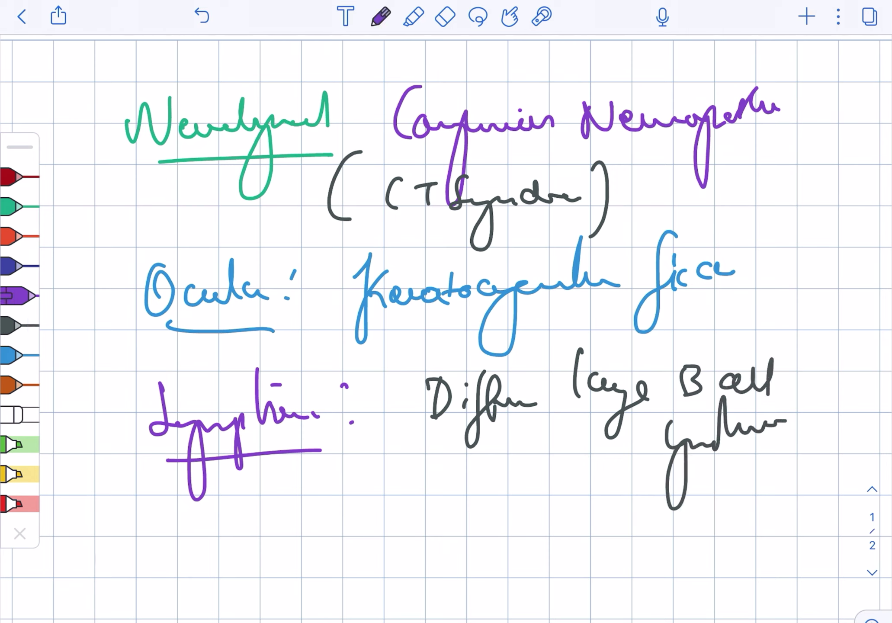
Step: Write the purple 'Cause of death: CVD' line at the bottom and underline CVD
drag(164, 493, 150, 544)
drag(180, 521, 193, 538)
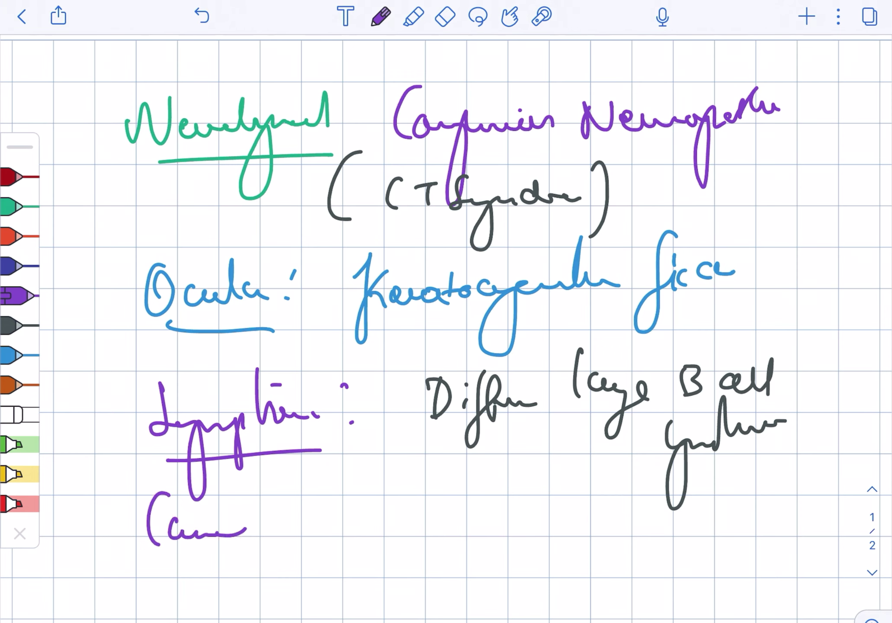
drag(248, 530, 279, 607)
drag(304, 533, 368, 502)
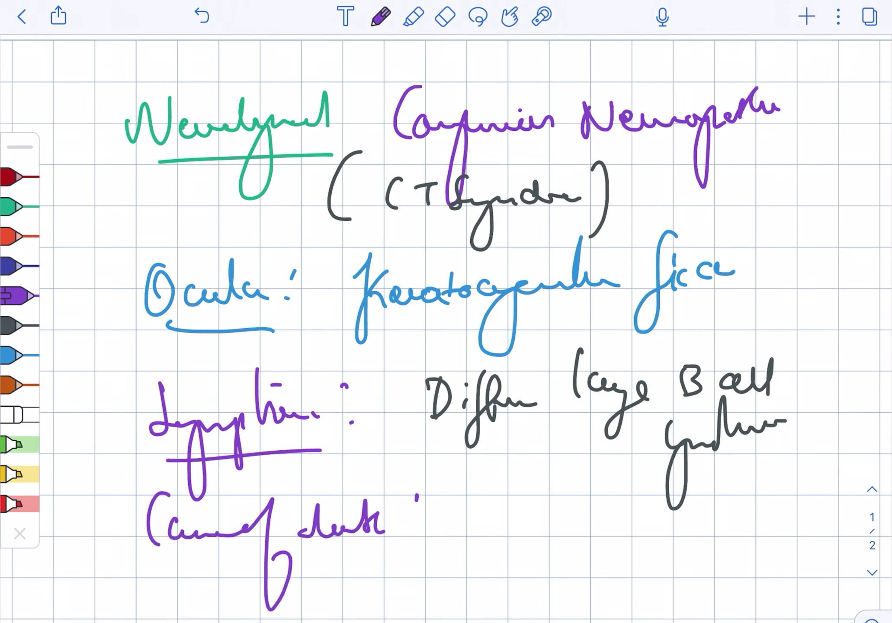
drag(503, 481, 502, 517)
drag(515, 491, 529, 488)
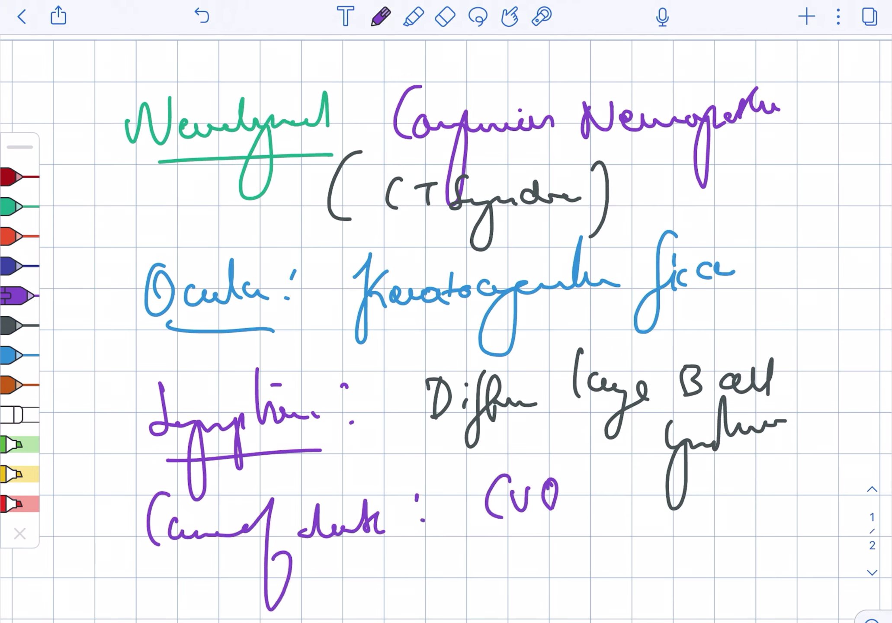
drag(445, 535, 589, 533)
Step: Add '(Coronary artery disease)' in brackets after CVD
drag(647, 452, 634, 520)
drag(691, 463, 739, 543)
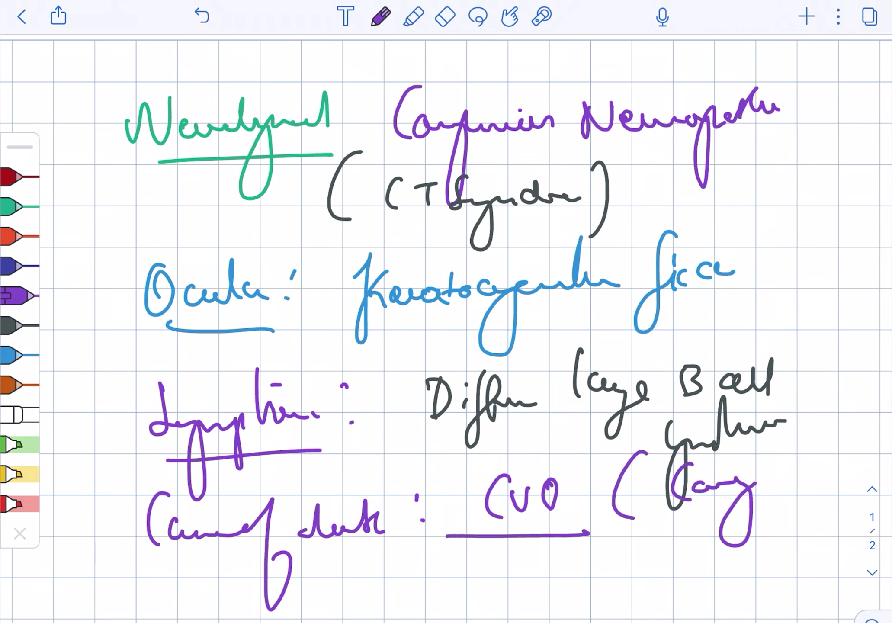
mouse_move(650, 551)
mouse_down()
mouse_move(704, 544)
mouse_move(718, 593)
mouse_up()
drag(753, 537, 818, 532)
drag(828, 491, 827, 580)
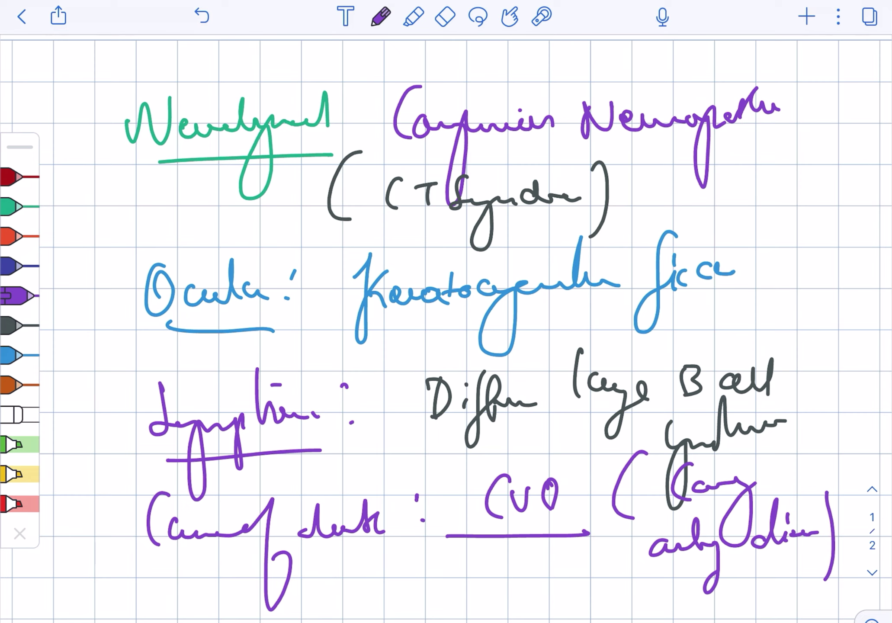
Step: Erase the neurological, carpal tunnel, ocular and lymphoma notes above the cause-of-death line
click(445, 15)
mouse_move(139, 125)
mouse_down()
mouse_move(544, 140)
mouse_move(871, 174)
mouse_up()
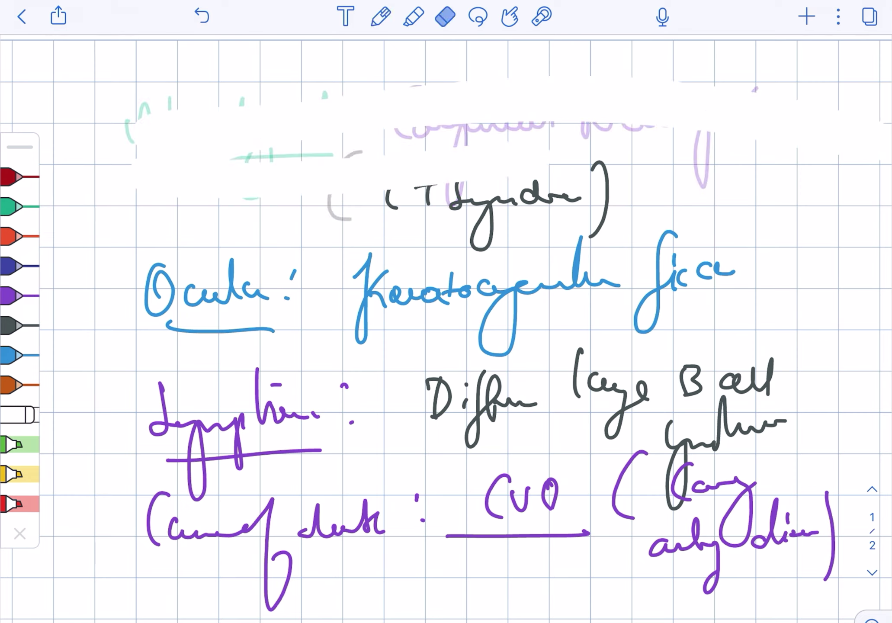
drag(140, 181, 794, 209)
drag(279, 224, 613, 314)
drag(139, 279, 760, 293)
drag(125, 300, 321, 328)
drag(153, 391, 871, 432)
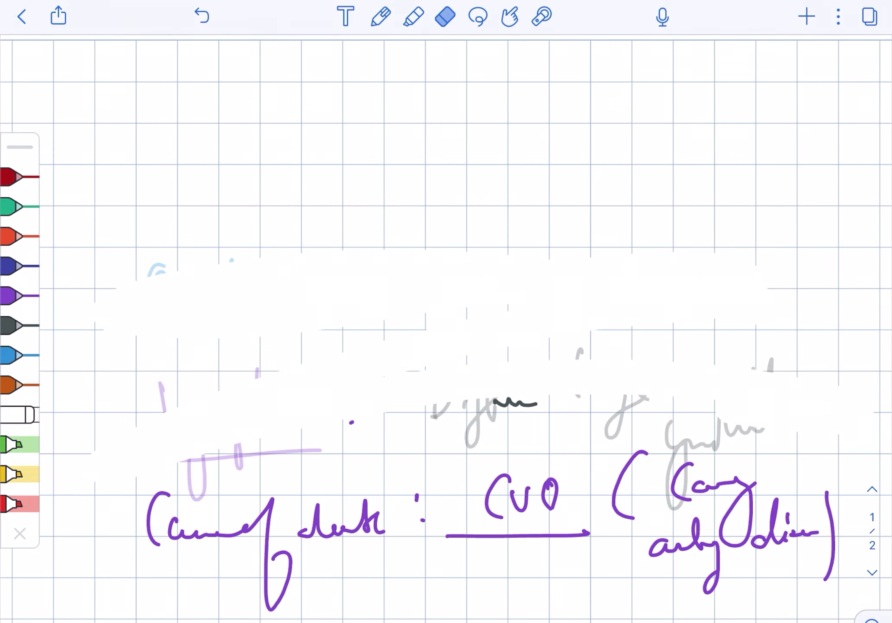